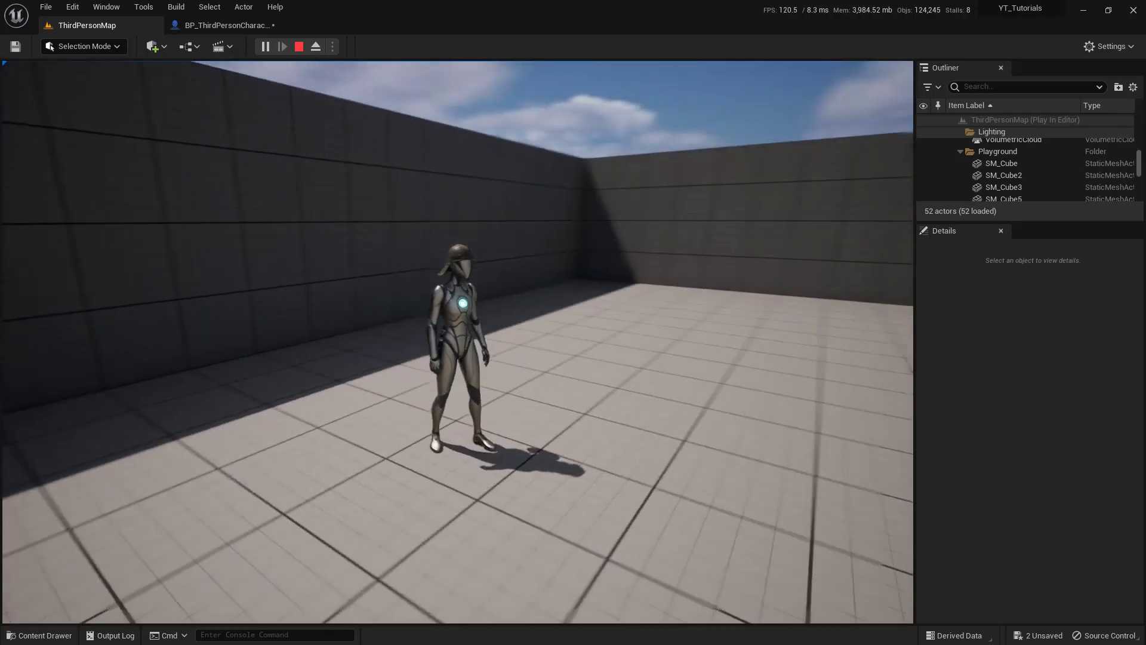
# Run the character around the level in play mode to examine the helmet attached to its head
pyautogui.press('w')
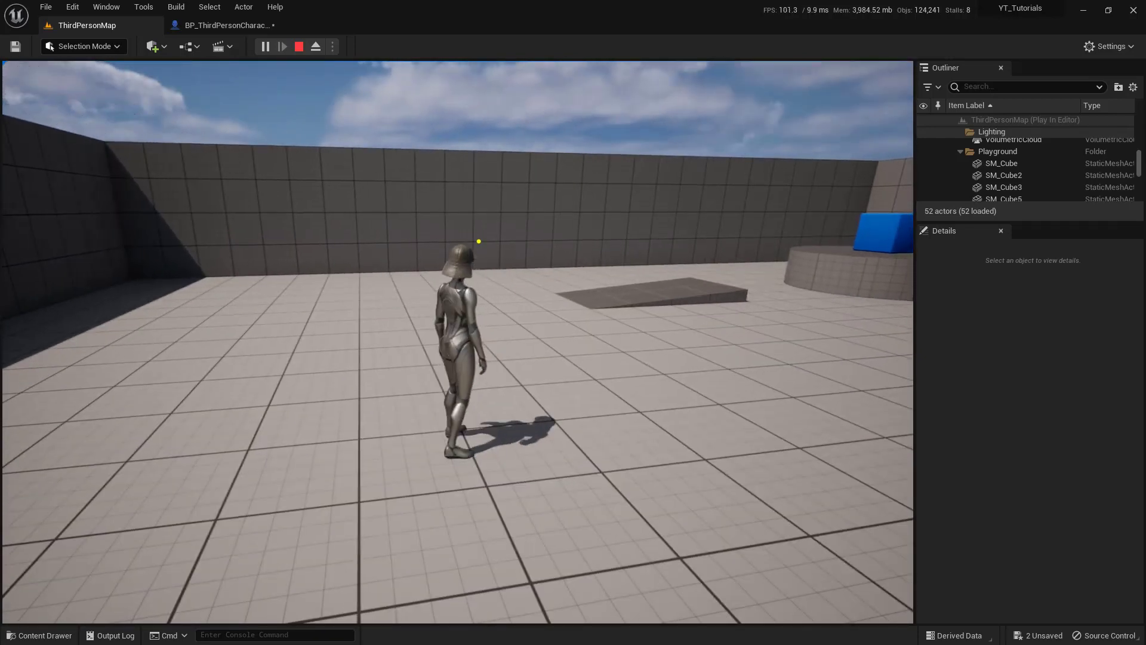
pyautogui.press('Escape')
pyautogui.press('d')
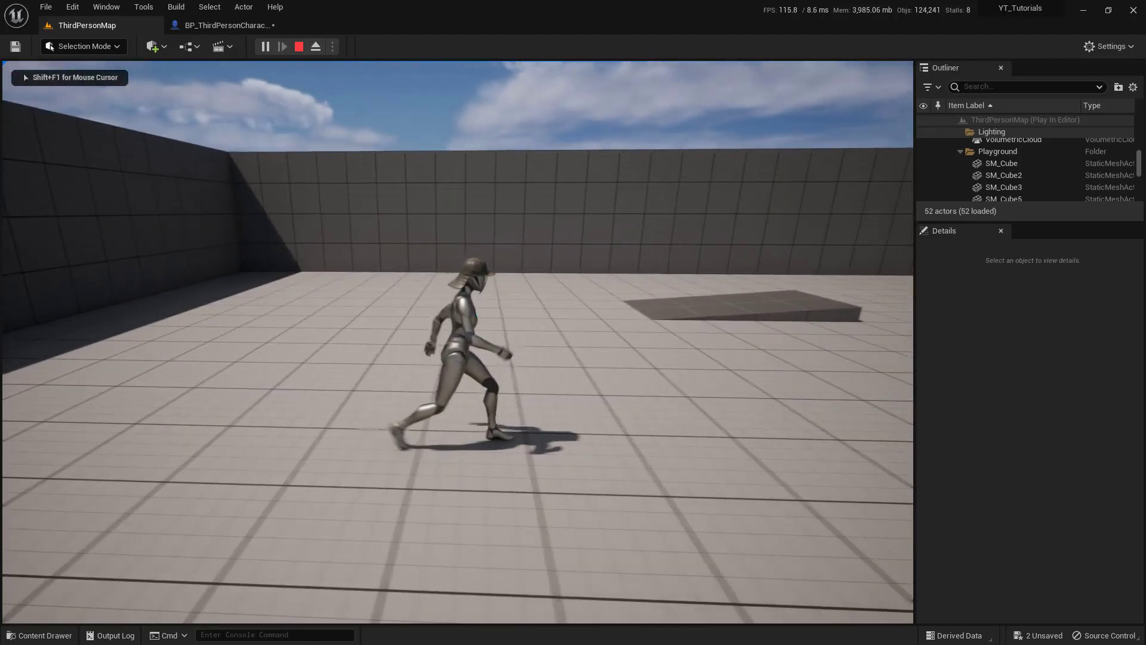
pyautogui.press('s')
pyautogui.press('w')
pyautogui.press('d')
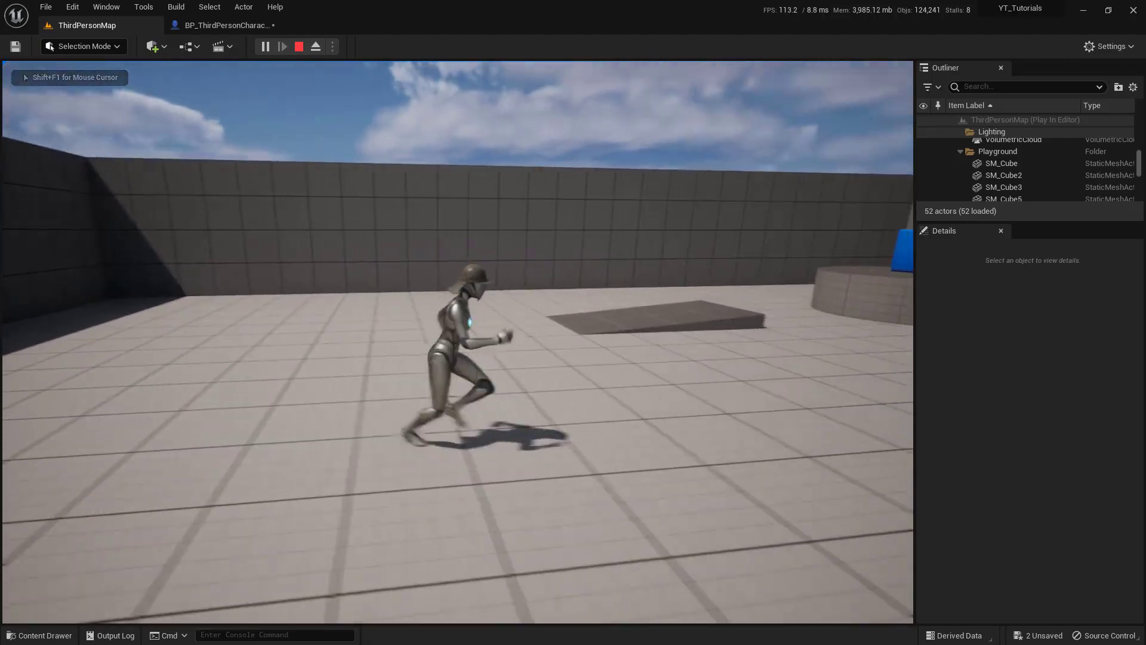
pyautogui.press('s')
pyautogui.press('w')
pyautogui.press('d')
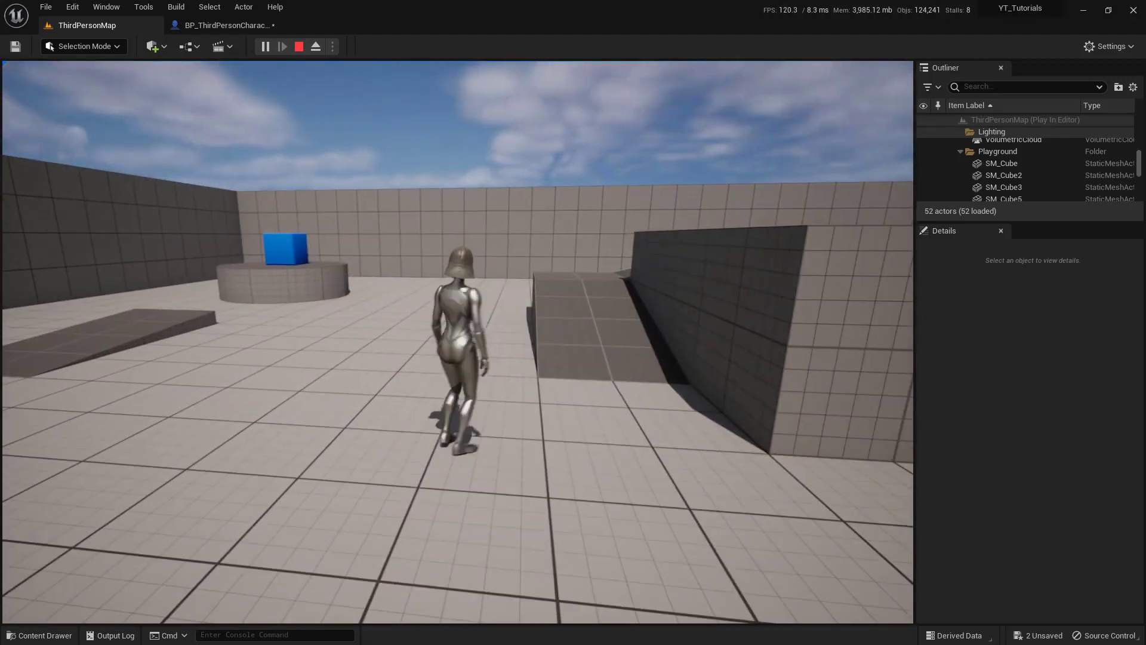
pyautogui.press('a')
pyautogui.press('w')
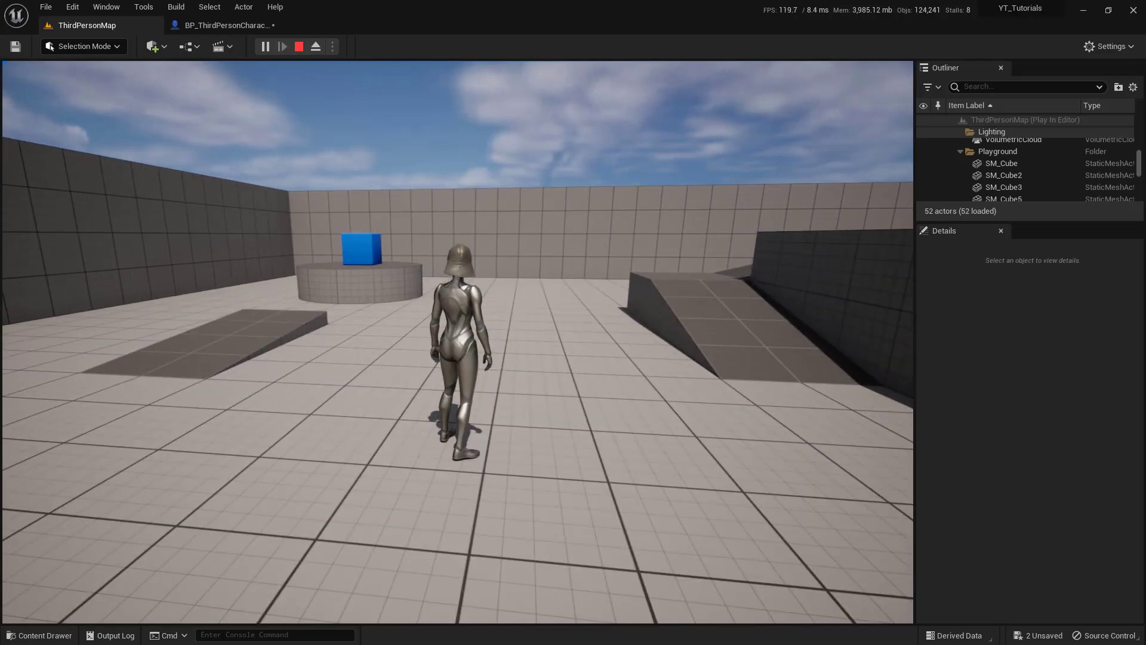
pyautogui.press('s')
pyautogui.press('d')
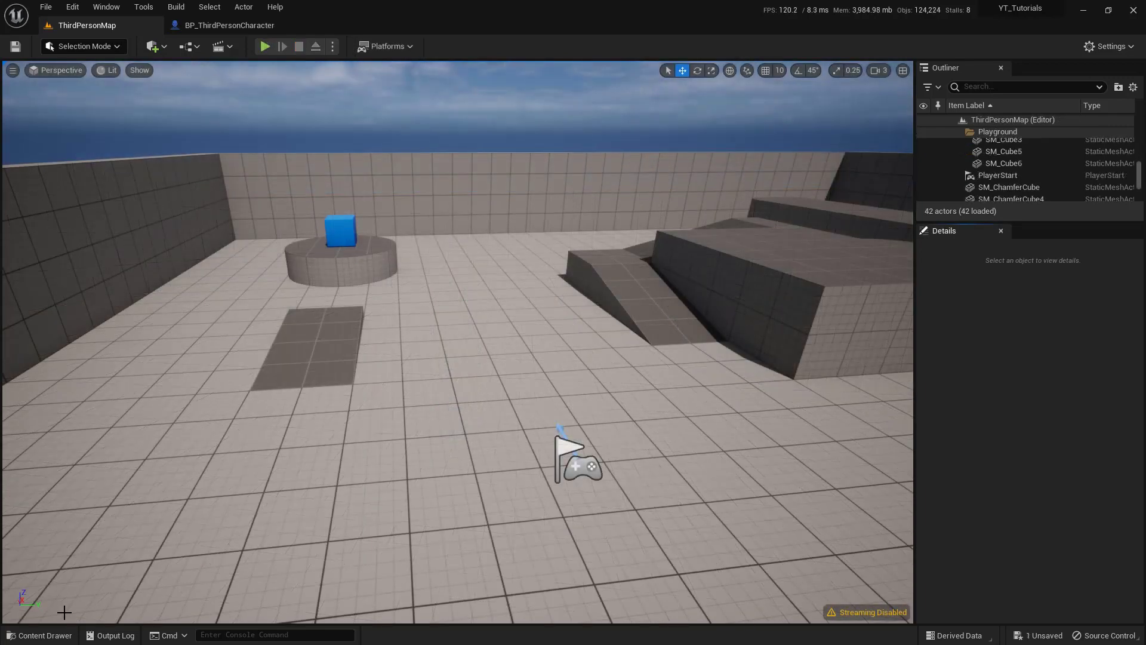
# Place BP_ThirdPersonCharacter from the ThirdPerson/Blueprints folder in the level, on the open floor beyond the player start
pyautogui.click(39, 635)
pyautogui.click(334, 507)
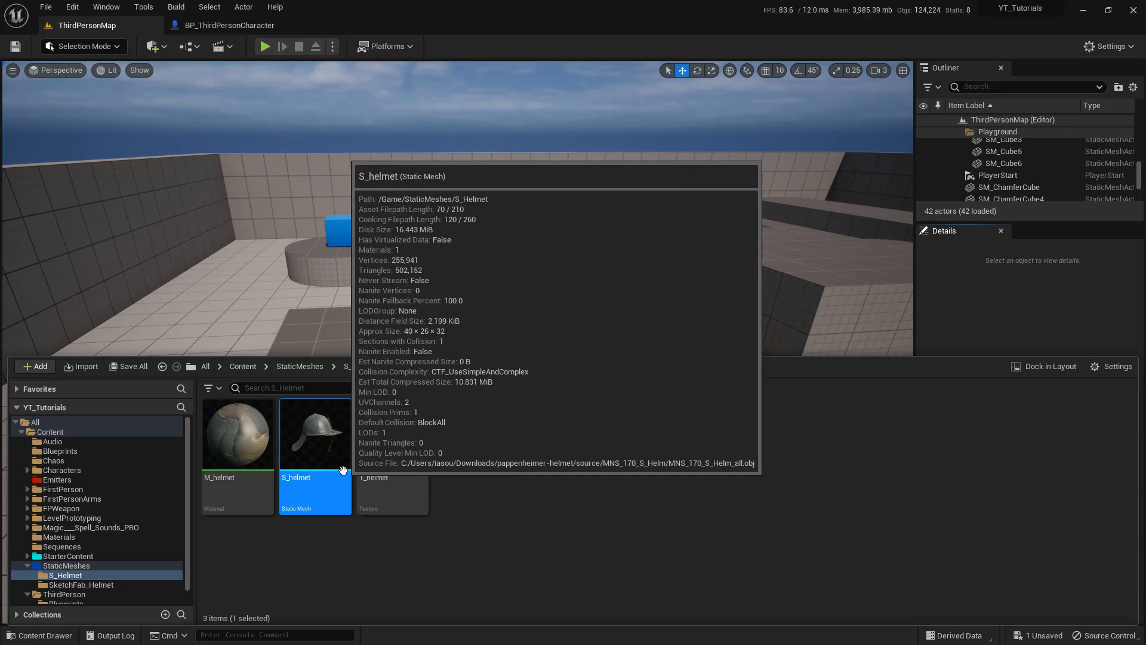
pyautogui.scroll(-1, 113, 569)
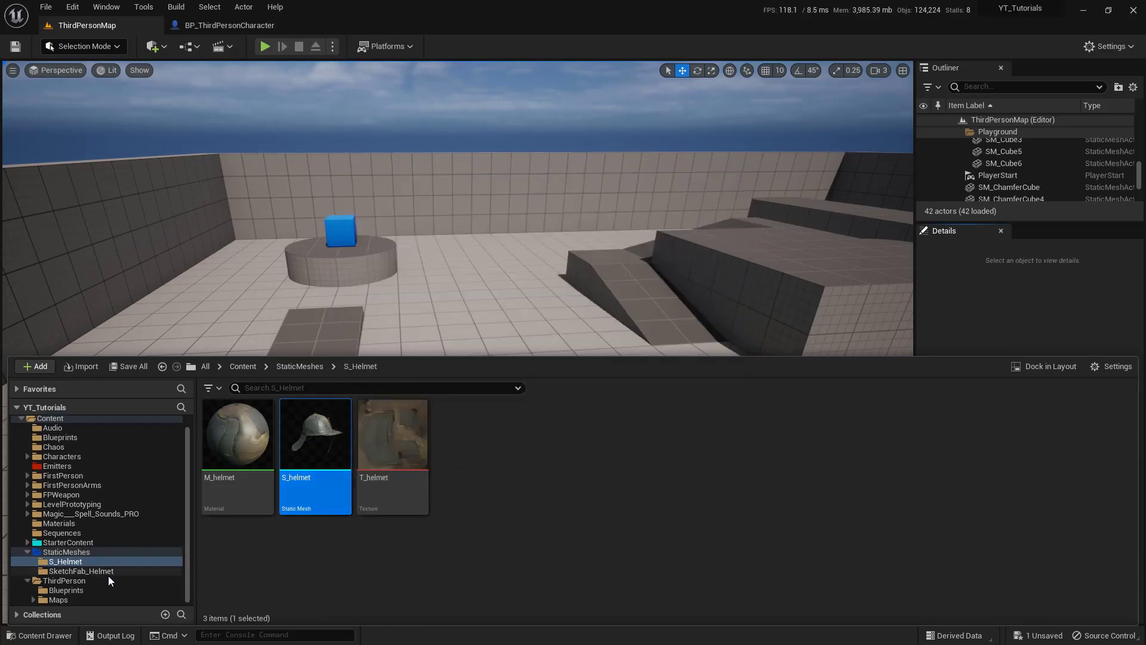
pyautogui.click(105, 579)
pyautogui.click(89, 588)
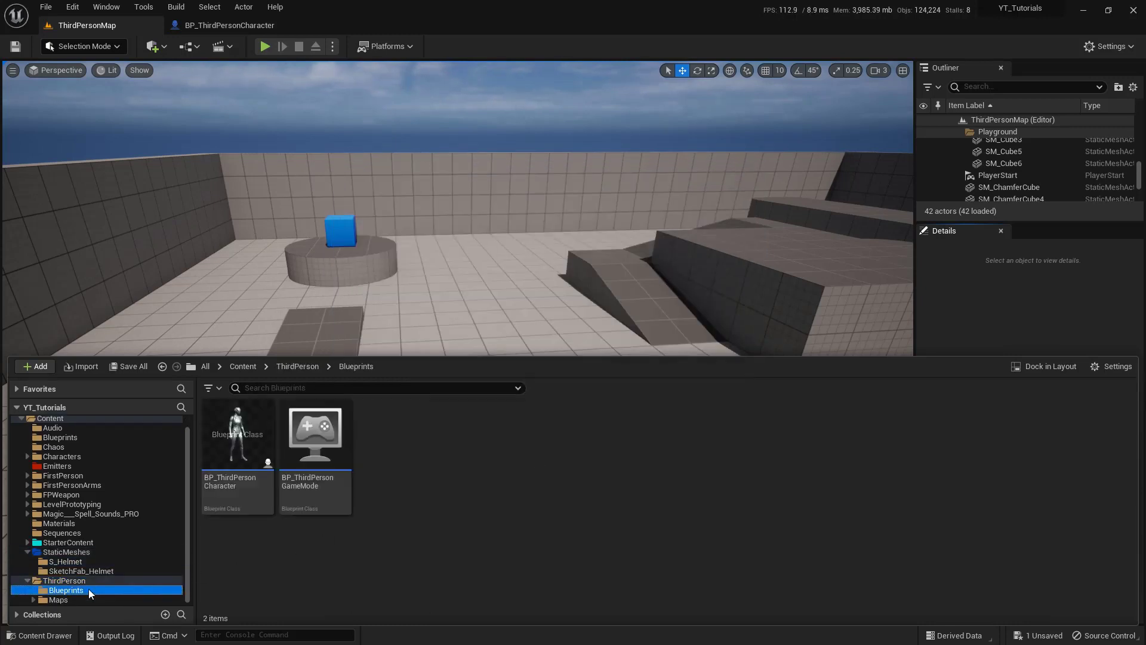
pyautogui.click(270, 469)
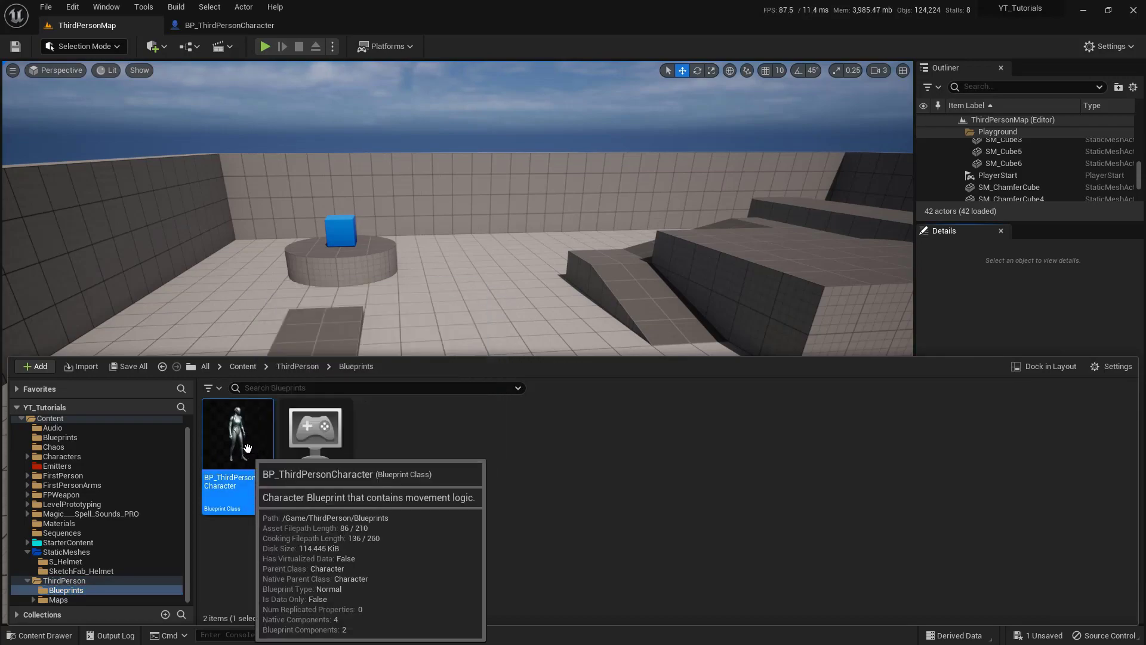
pyautogui.moveTo(270, 469); pyautogui.dragTo(480, 343)
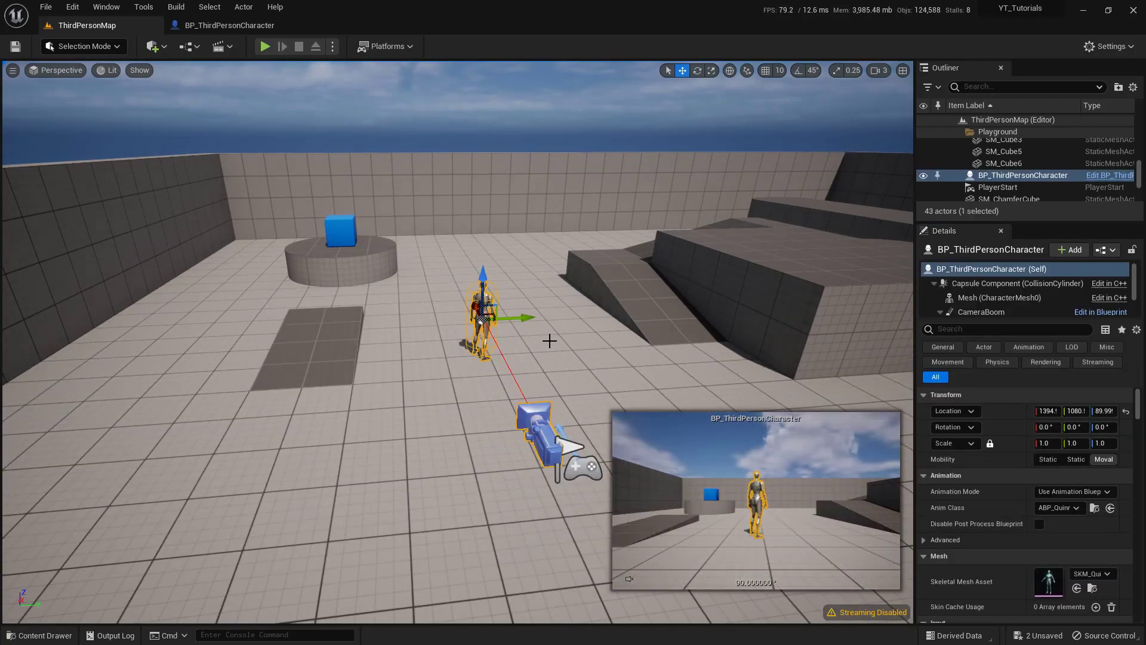
# Open the blueprint of the placed third-person character for editing and bring the whole figure into view
pyautogui.moveTo(550, 340); pyautogui.dragTo(500, 303, button='right')
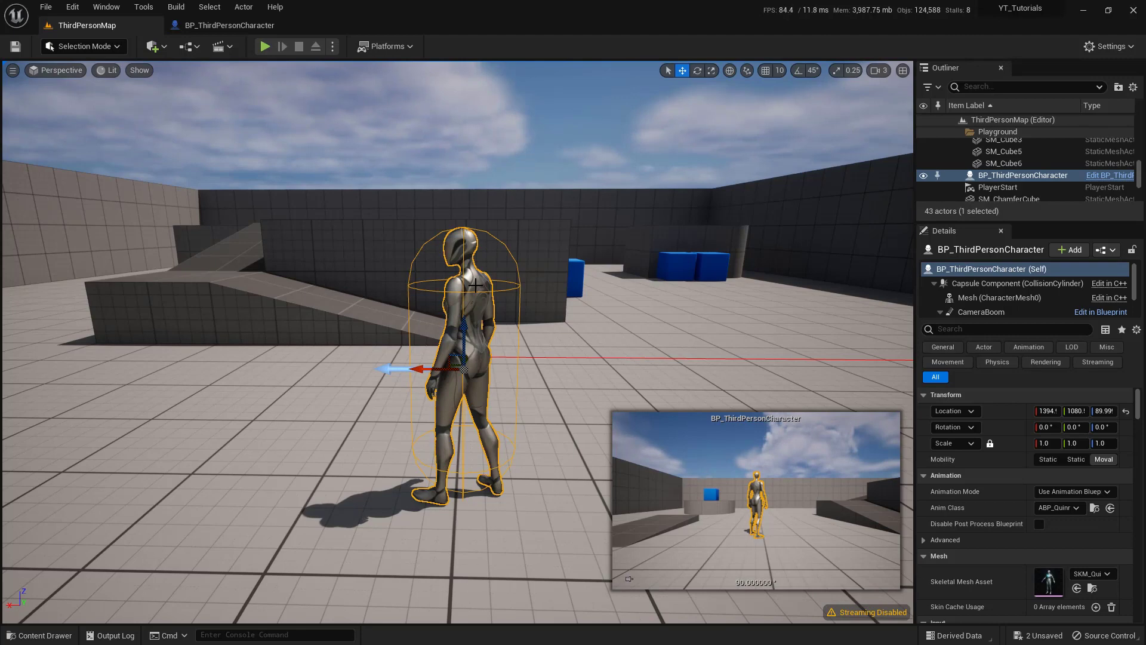
pyautogui.hotkey('ctrl', 'e')
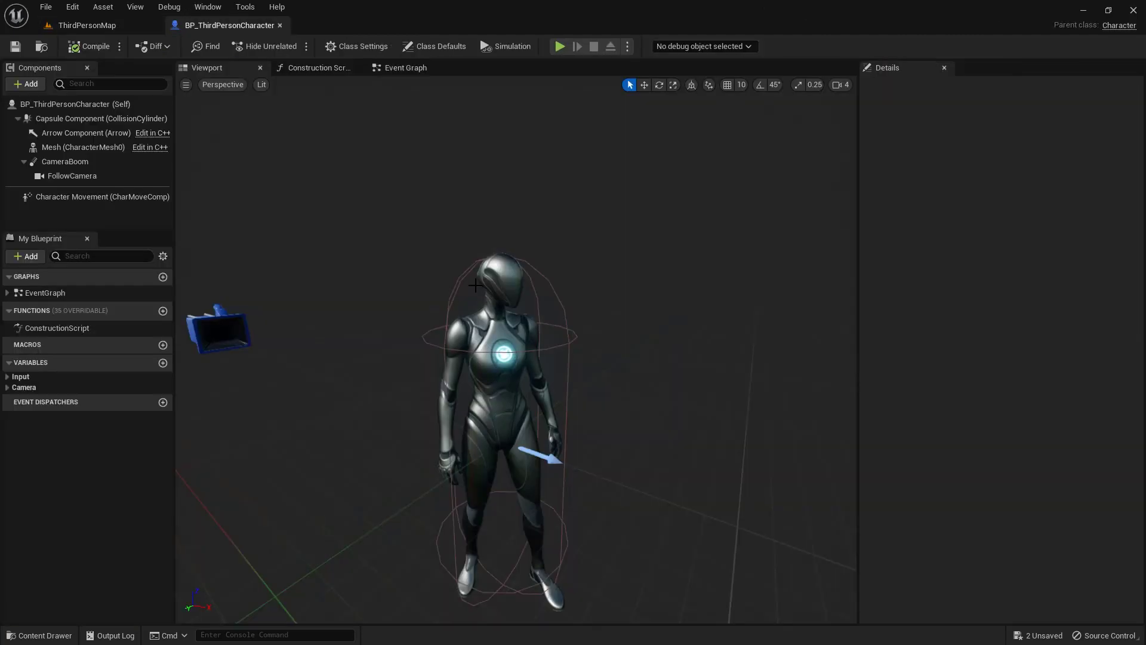
pyautogui.moveTo(610, 427); pyautogui.dragTo(610, 500, button='middle')
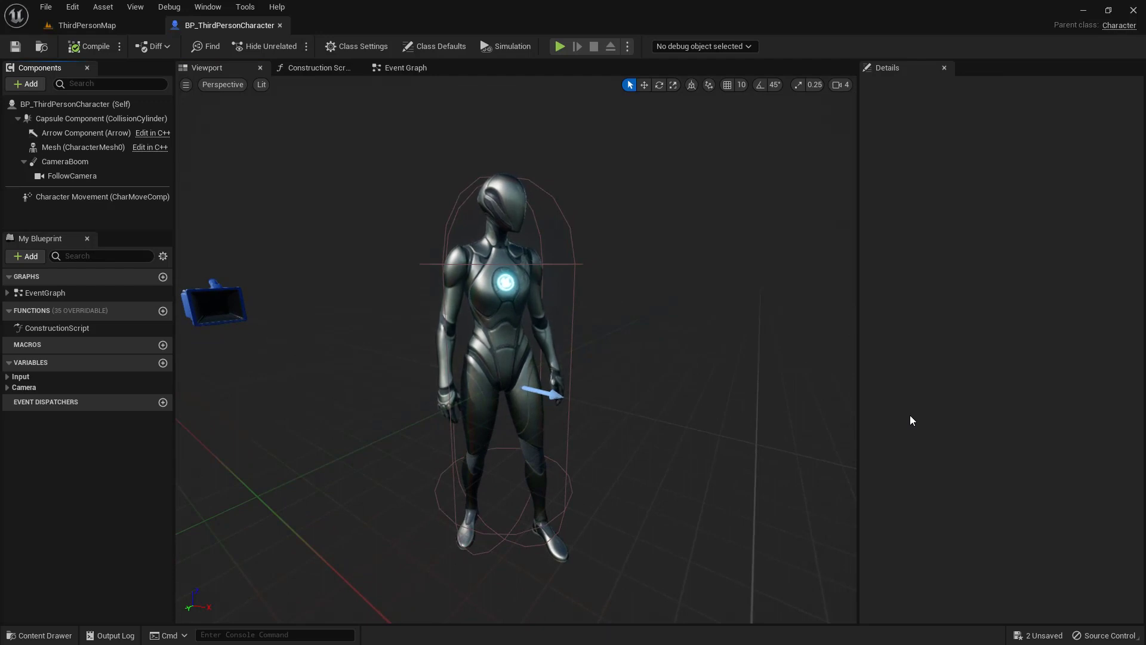
pyautogui.hotkey('ctrl', '2')
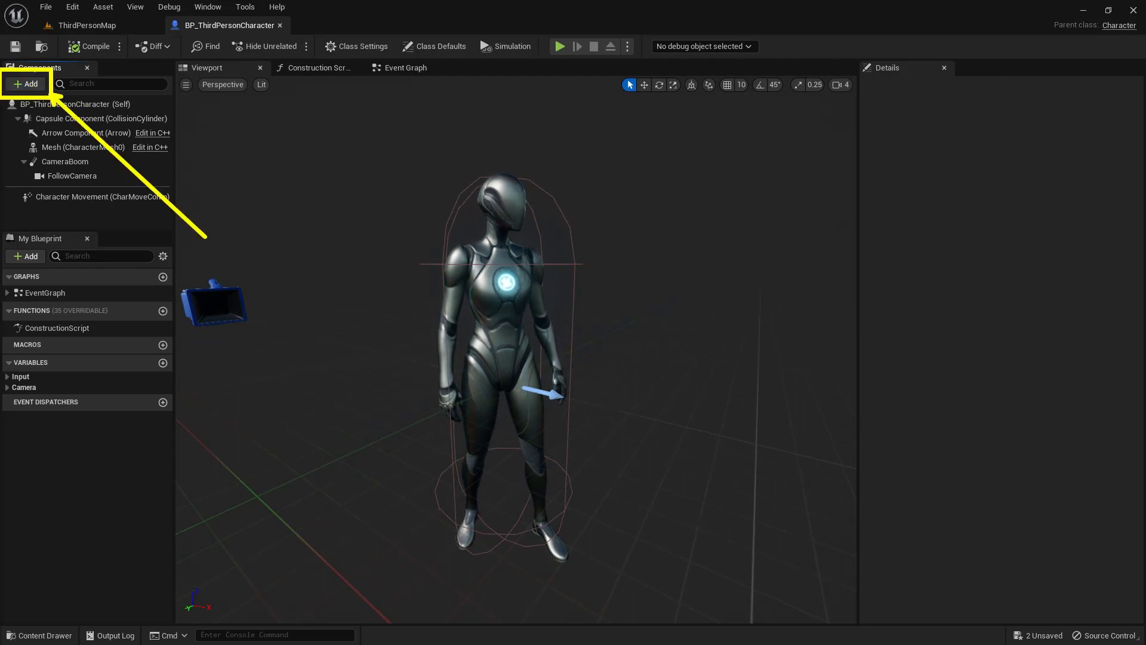
# Add a Static Mesh component named Helmet and make it a child of Mesh (CharacterMesh0)
pyautogui.click(31, 86)
pyautogui.write('static')
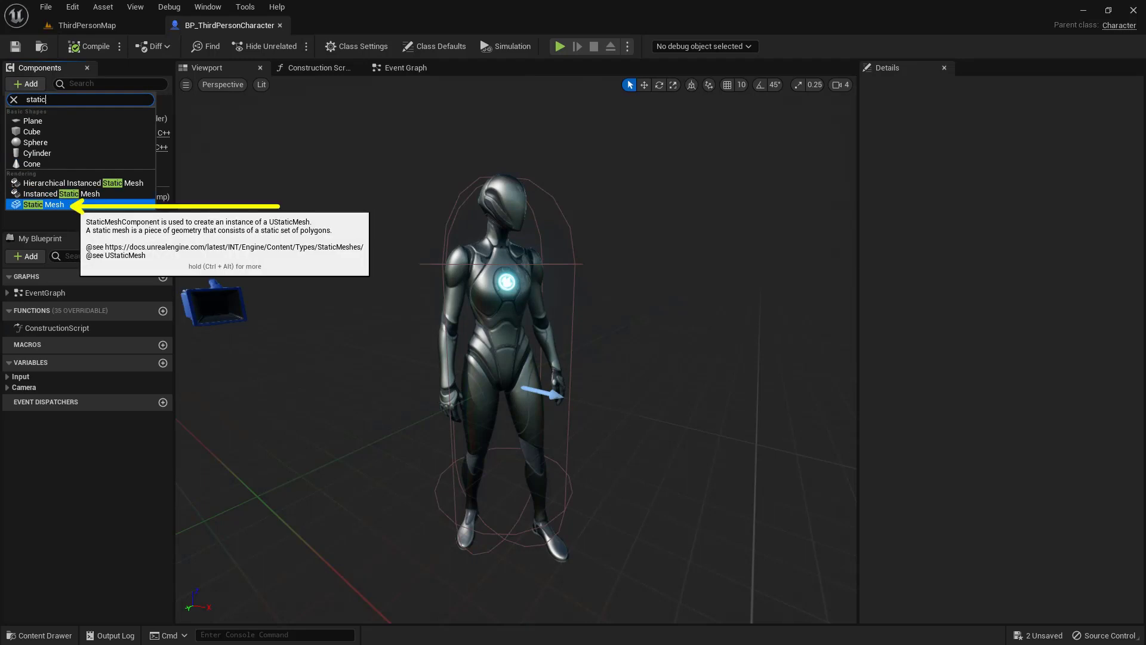
pyautogui.click(77, 205)
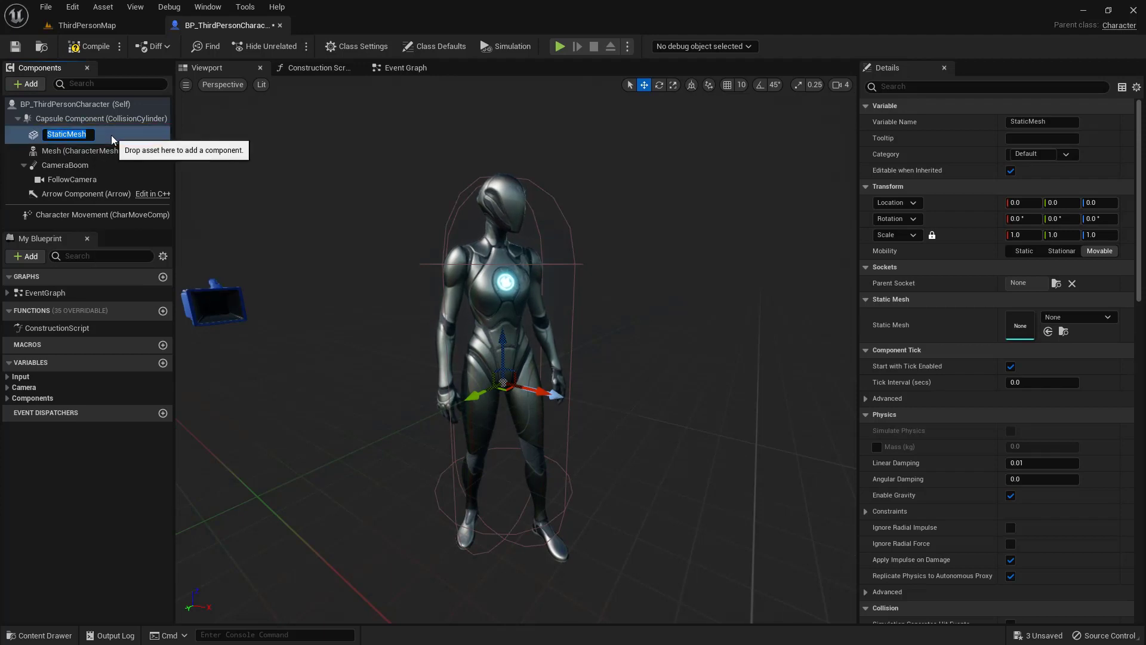
pyautogui.write('Helmet')
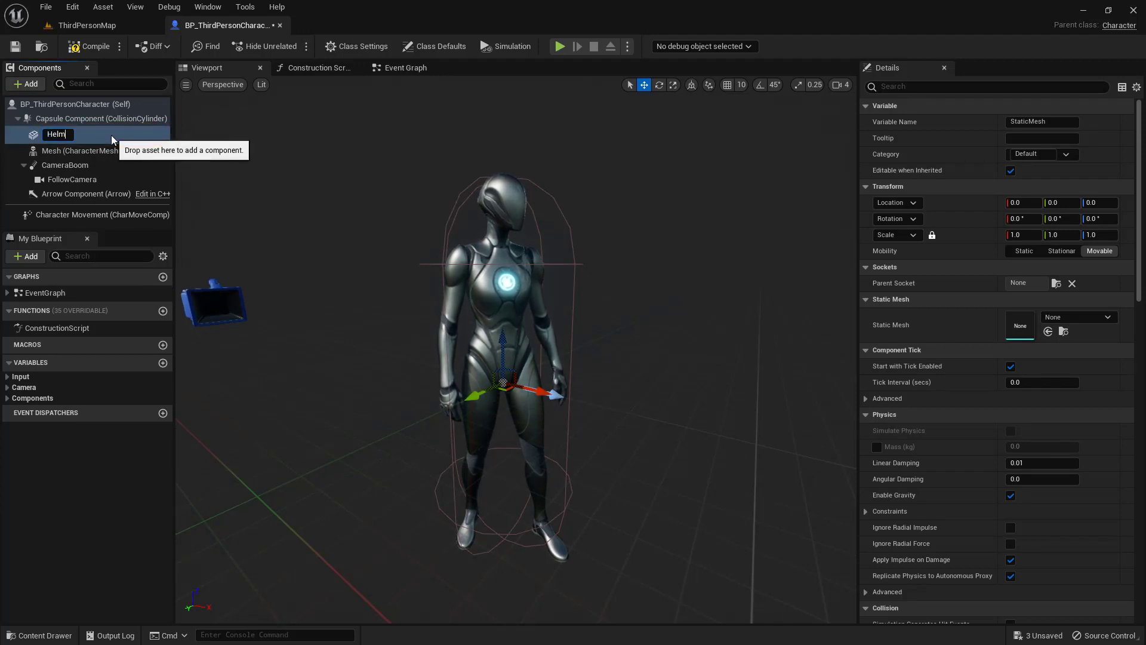
pyautogui.press('Return')
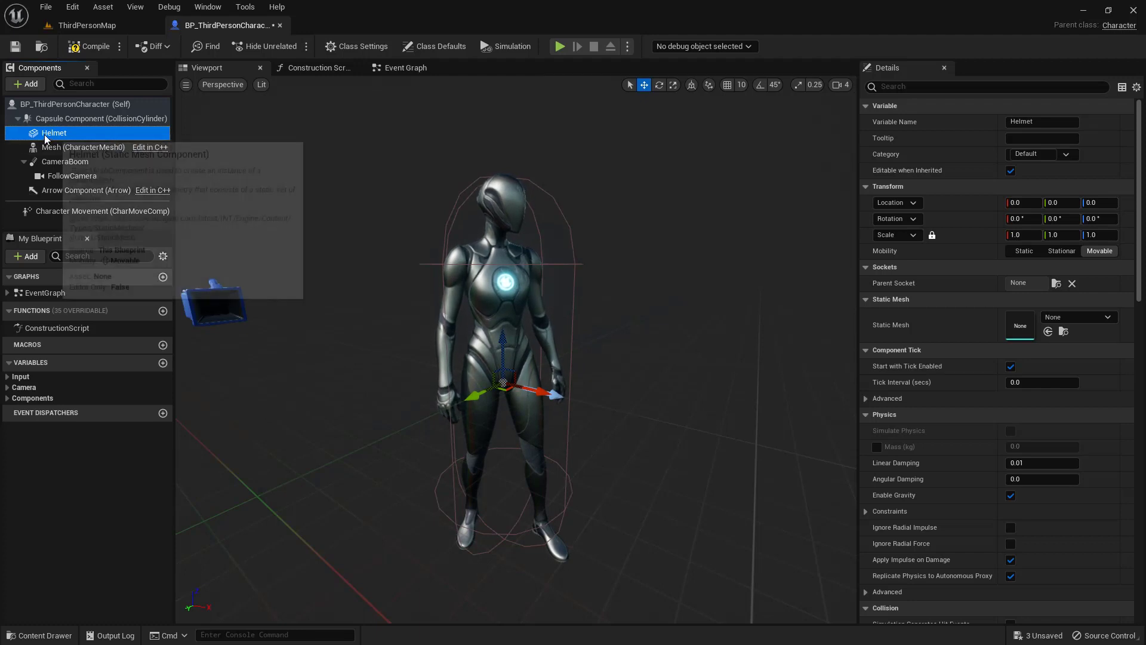
pyautogui.moveTo(45, 137); pyautogui.dragTo(52, 148)
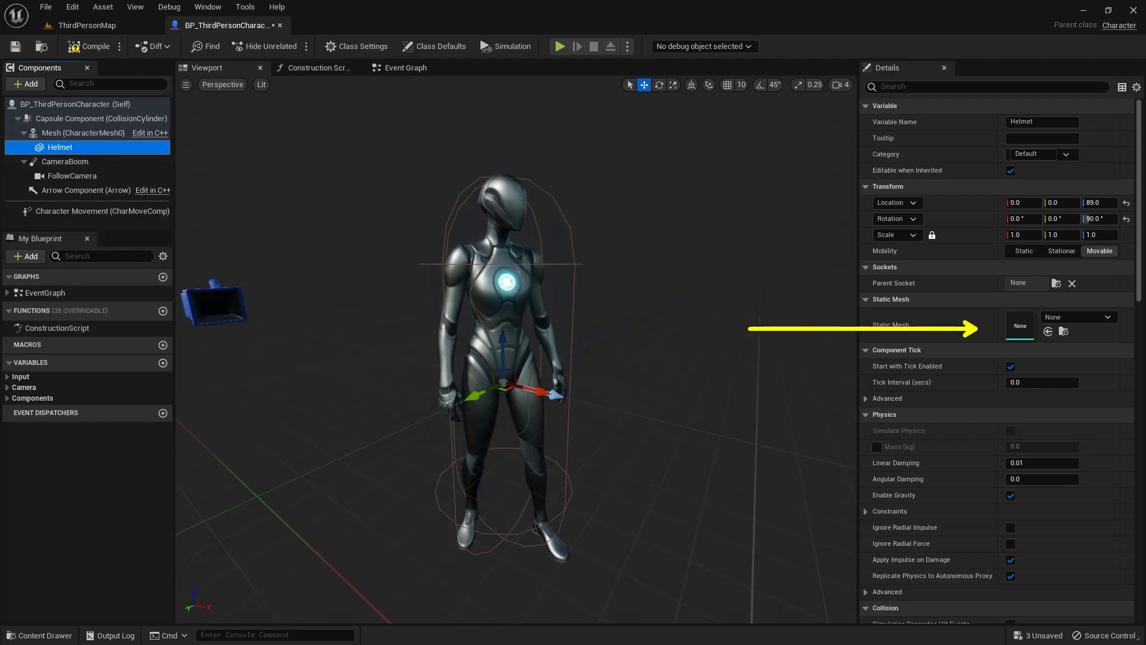
# Assign the S_helmet static mesh to the Helmet component
pyautogui.click(1083, 320)
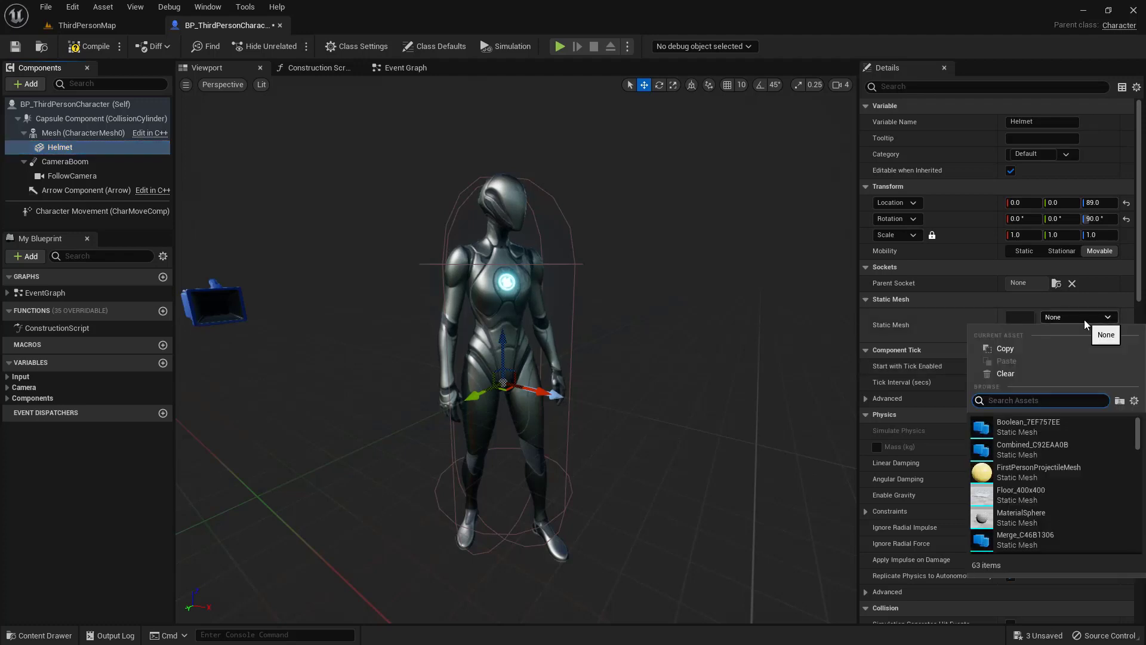
pyautogui.write('helmet')
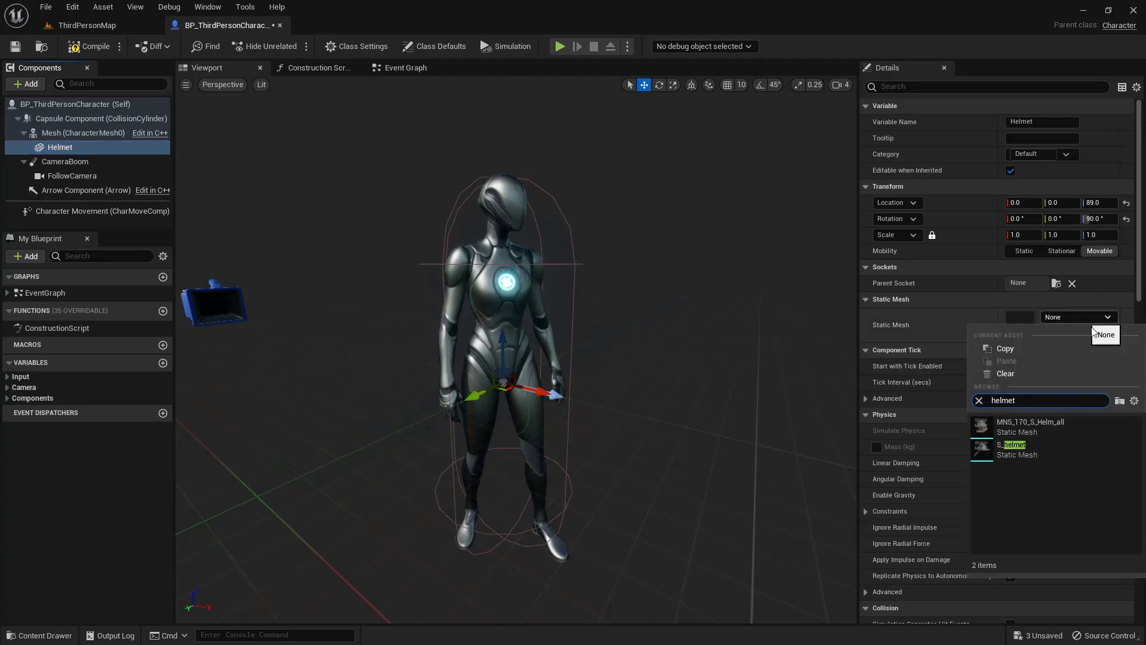
pyautogui.click(1013, 451)
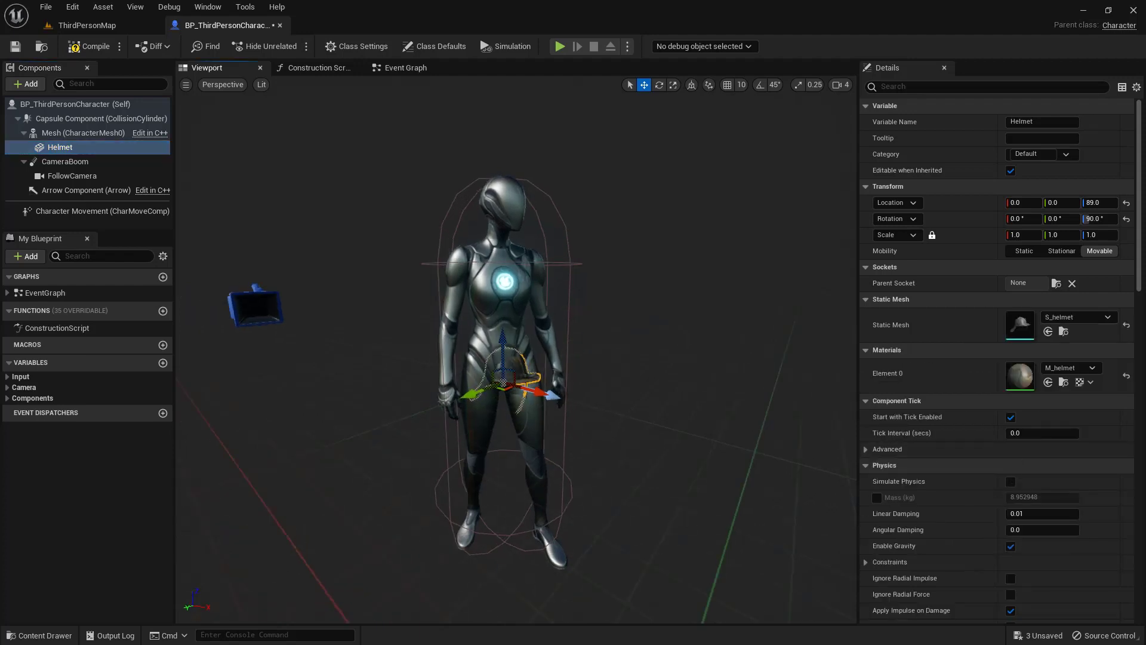
# Reset the Helmet component's location and rotation to their default values
pyautogui.keyDown('alt'); pyautogui.moveTo(516, 358); pyautogui.dragTo(552, 372); pyautogui.keyUp('alt')
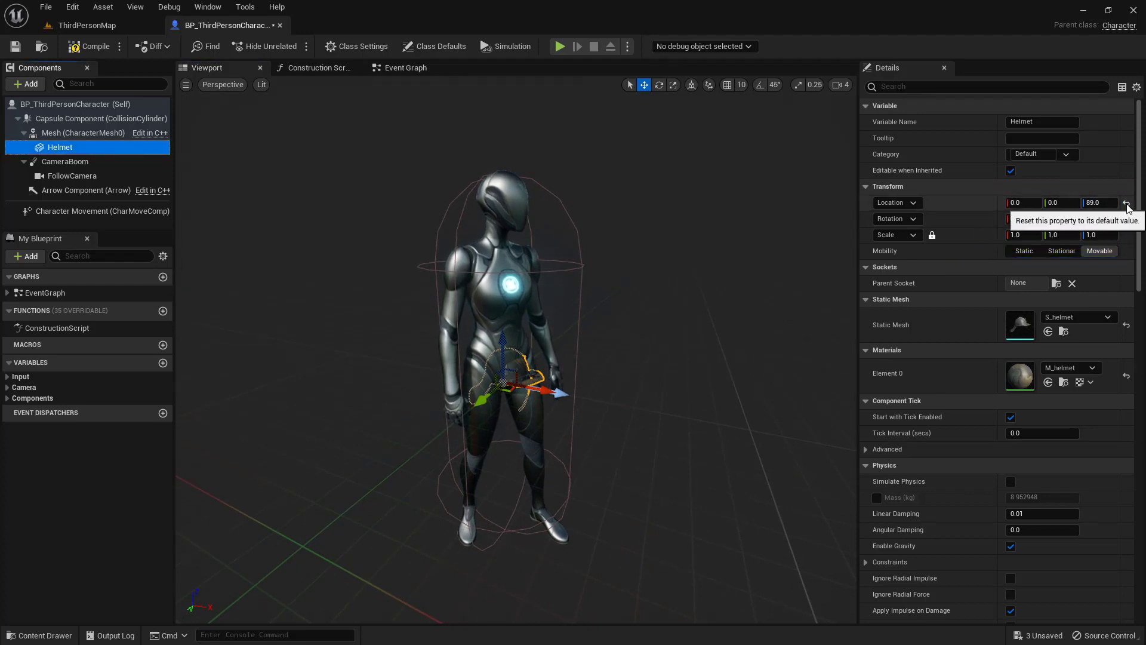
pyautogui.click(1126, 203)
pyautogui.click(1126, 219)
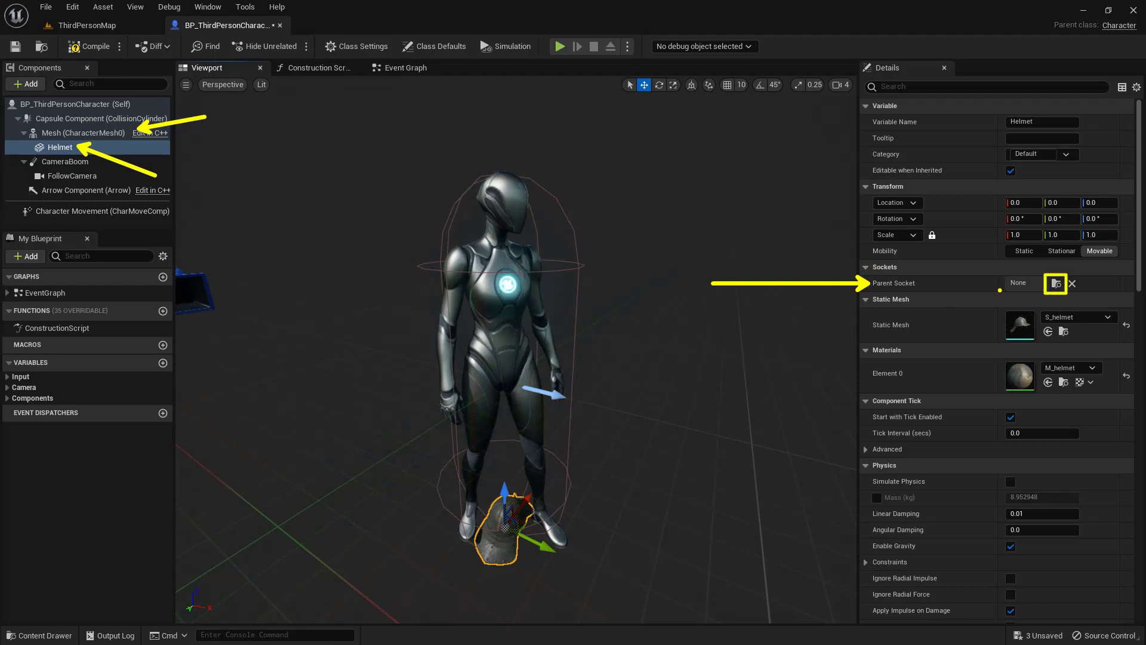
# Set the Helmet component's parent socket to the head bone
pyautogui.click(1056, 284)
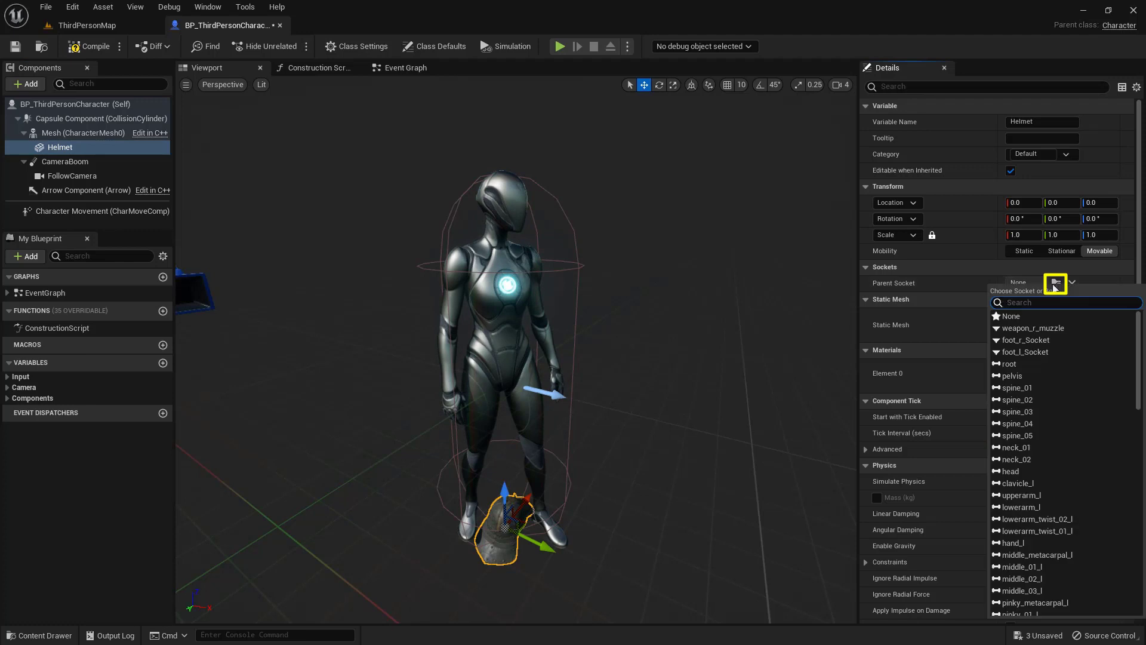
pyautogui.write('head')
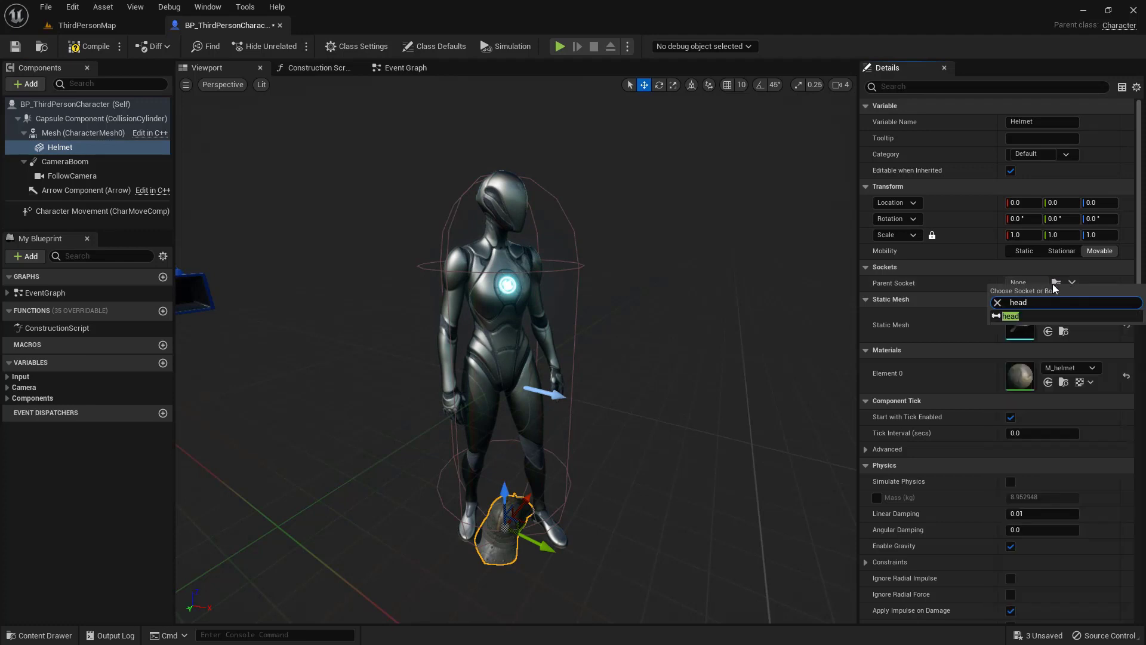
pyautogui.click(1031, 318)
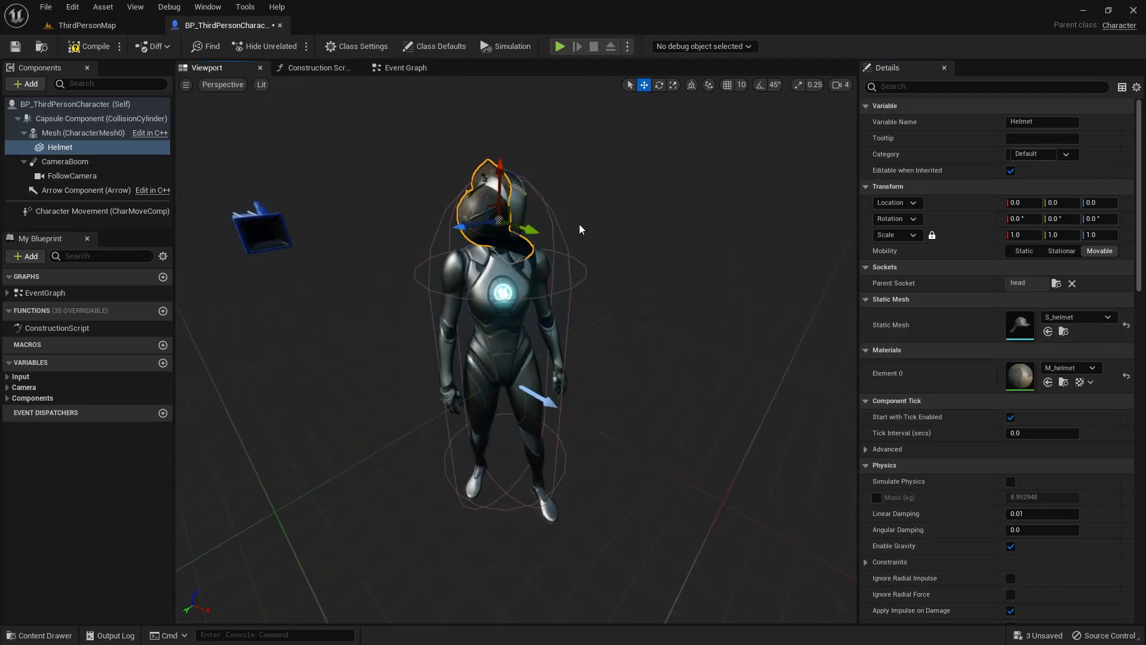
# Rotate the helmet upright and facing forward, to about -91° on X and 83° on Z
pyautogui.moveTo(528, 240); pyautogui.dragTo(539, 240, button='right')
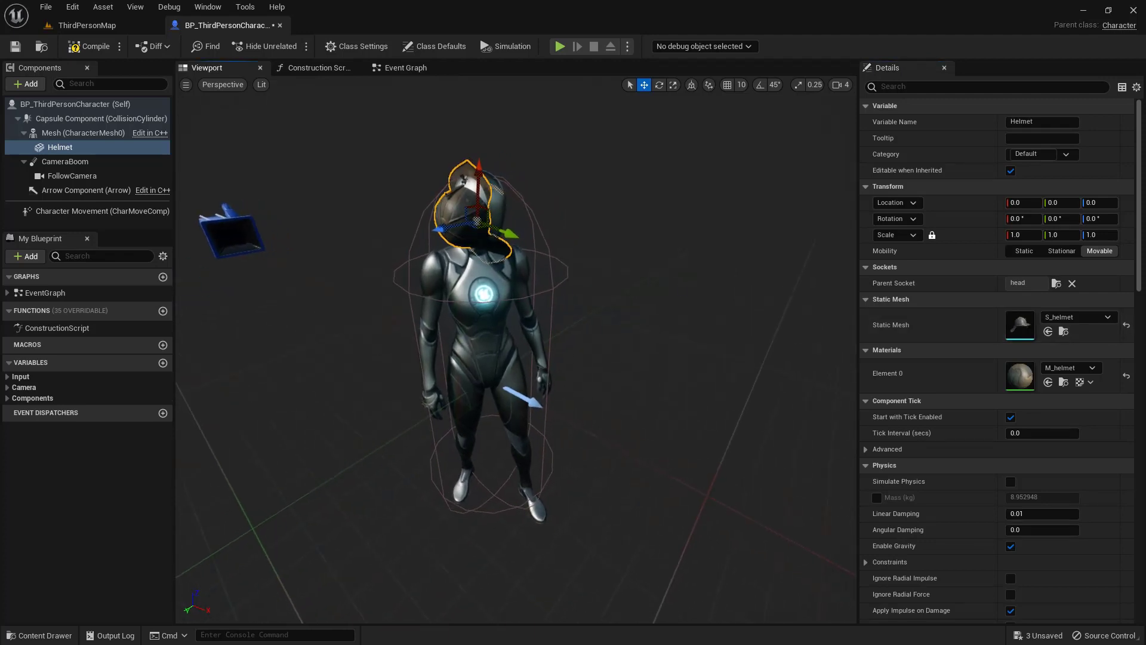
pyautogui.press('e')
pyautogui.moveTo(493, 156); pyautogui.dragTo(555, 238)
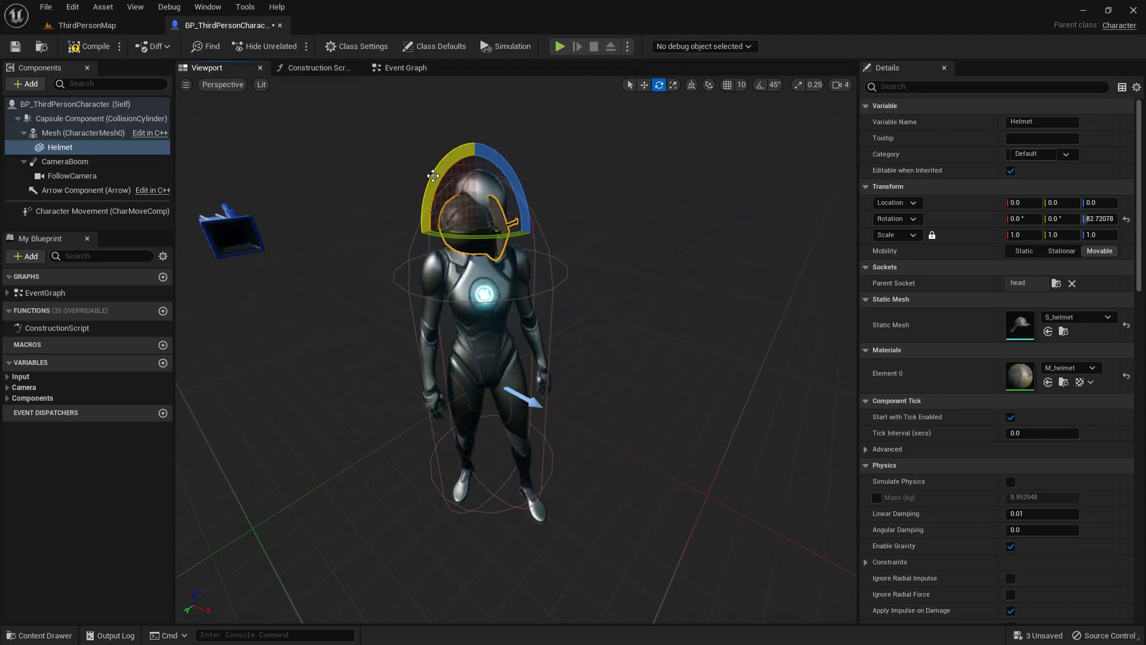
pyautogui.moveTo(432, 175); pyautogui.dragTo(525, 96)
# Move the helmet over the head to a location of about 7.2, -0.9, 2.2 and undo the last adjustment
pyautogui.press('w')
pyautogui.moveTo(478, 165); pyautogui.dragTo(495, 205)
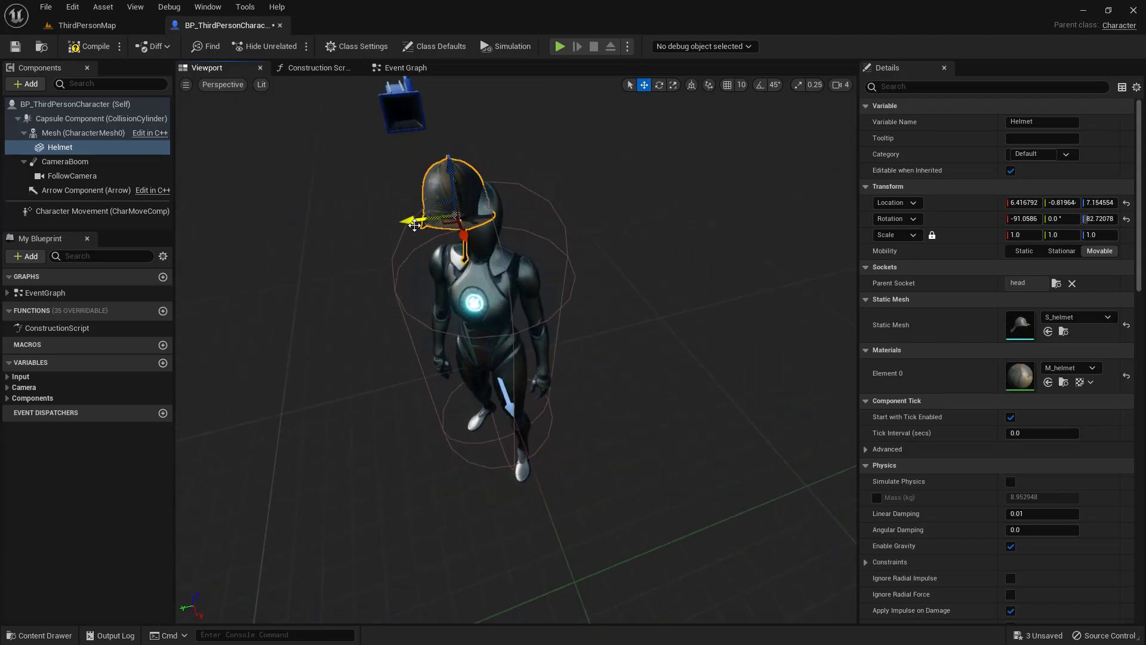
pyautogui.moveTo(414, 225); pyautogui.dragTo(580, 202)
pyautogui.hotkey('ctrl', 'z')
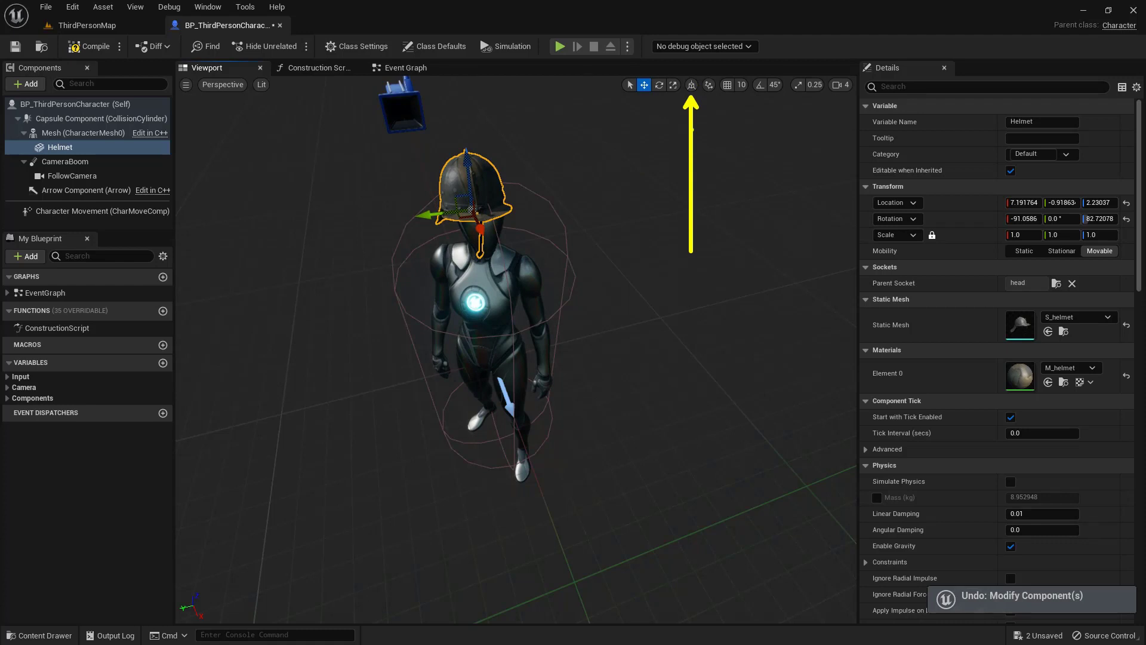
# Switch the move gizmo to world space and fit the helmet onto the head at about 5.1, -0.8, -0.3
pyautogui.click(691, 84)
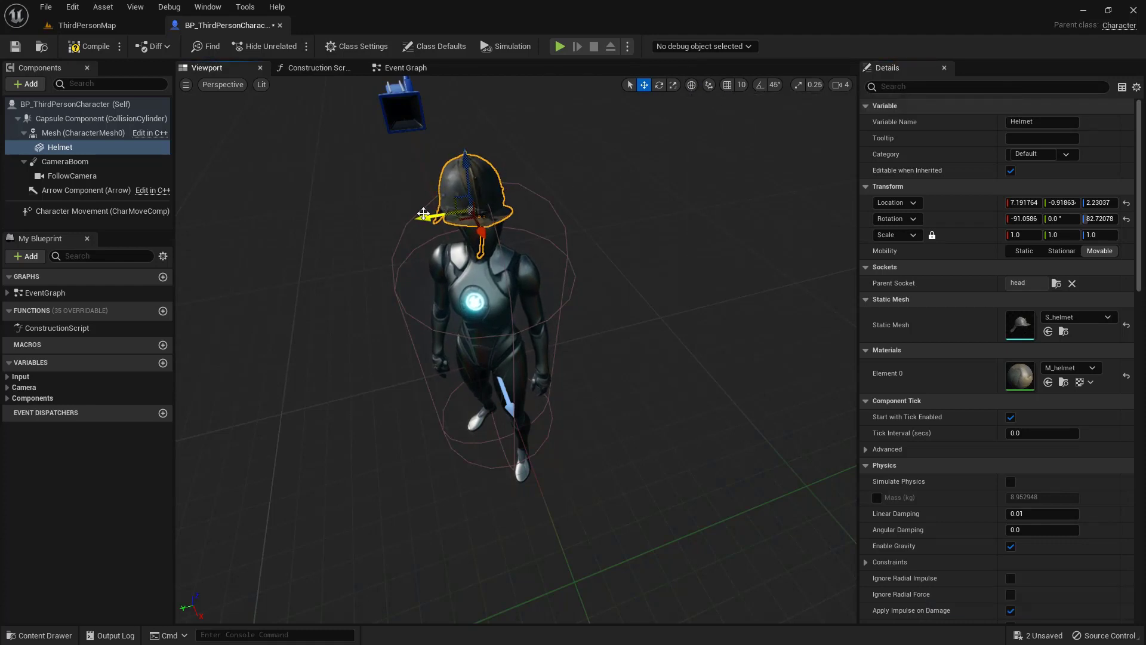
pyautogui.moveTo(423, 214); pyautogui.dragTo(430, 213)
pyautogui.keyDown('alt'); pyautogui.moveTo(559, 170); pyautogui.dragTo(704, 131); pyautogui.keyUp('alt')
pyautogui.moveTo(474, 158); pyautogui.dragTo(728, 182)
pyautogui.keyDown('alt'); pyautogui.moveTo(507, 239); pyautogui.dragTo(693, 245); pyautogui.keyUp('alt')
pyautogui.scroll(4, 513, 269)
pyautogui.keyDown('alt'); pyautogui.moveTo(513, 269); pyautogui.dragTo(549, 268); pyautogui.keyUp('alt')
pyautogui.moveTo(673, 234); pyautogui.dragTo(627, 179, button='right')
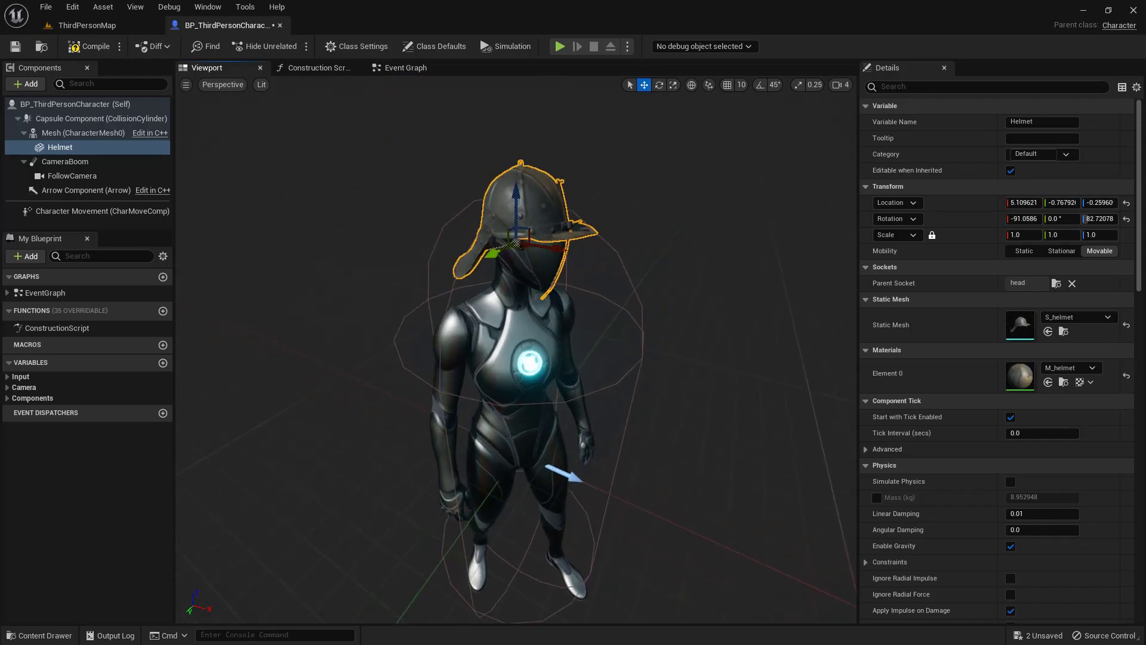
pyautogui.scroll(4, 673, 234)
pyautogui.moveTo(672, 235); pyautogui.dragTo(686, 197, button='right')
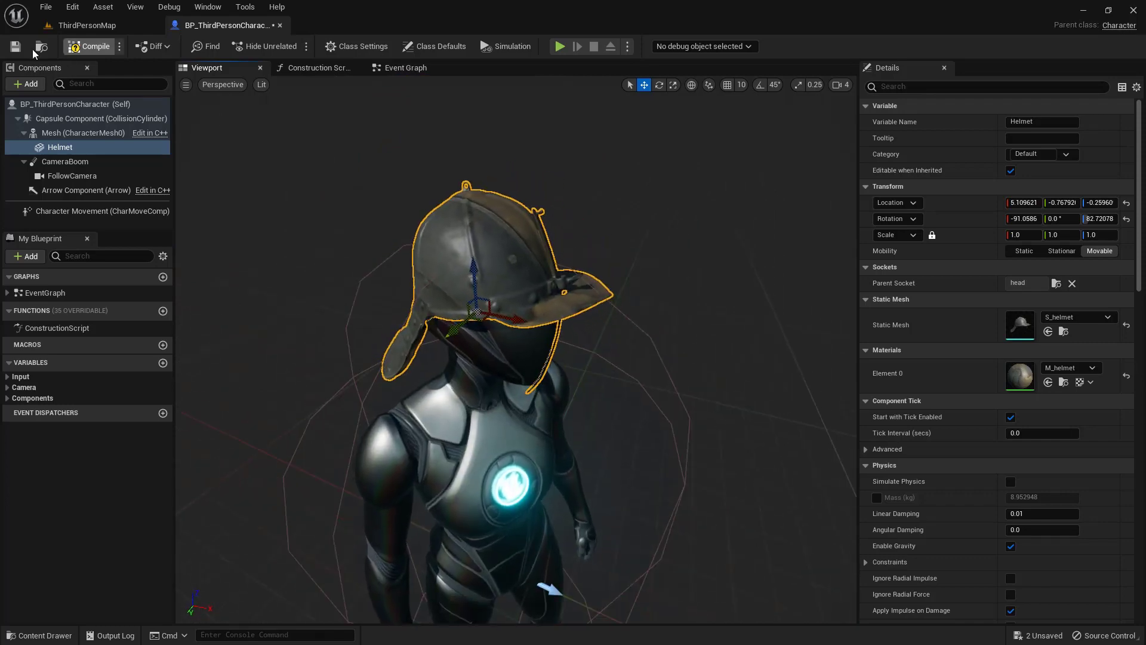
# Compile and save the character blueprint, and delete the BP_ThirdPersonCharacter instance placed in ThirdPersonMap
pyautogui.click(87, 46)
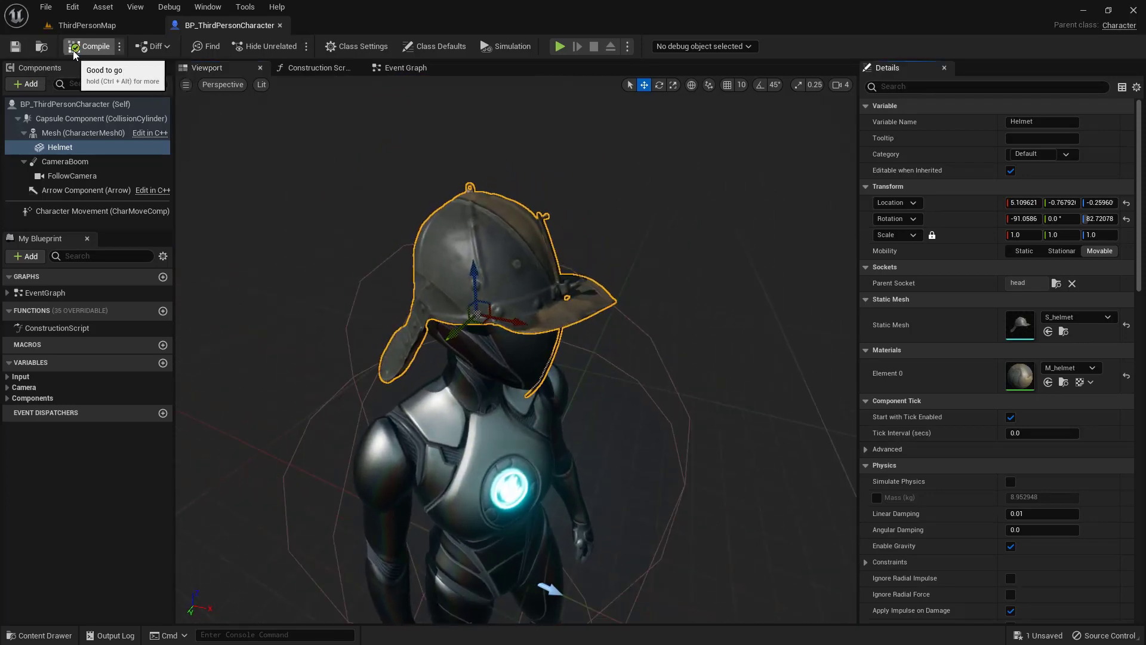
pyautogui.click(120, 27)
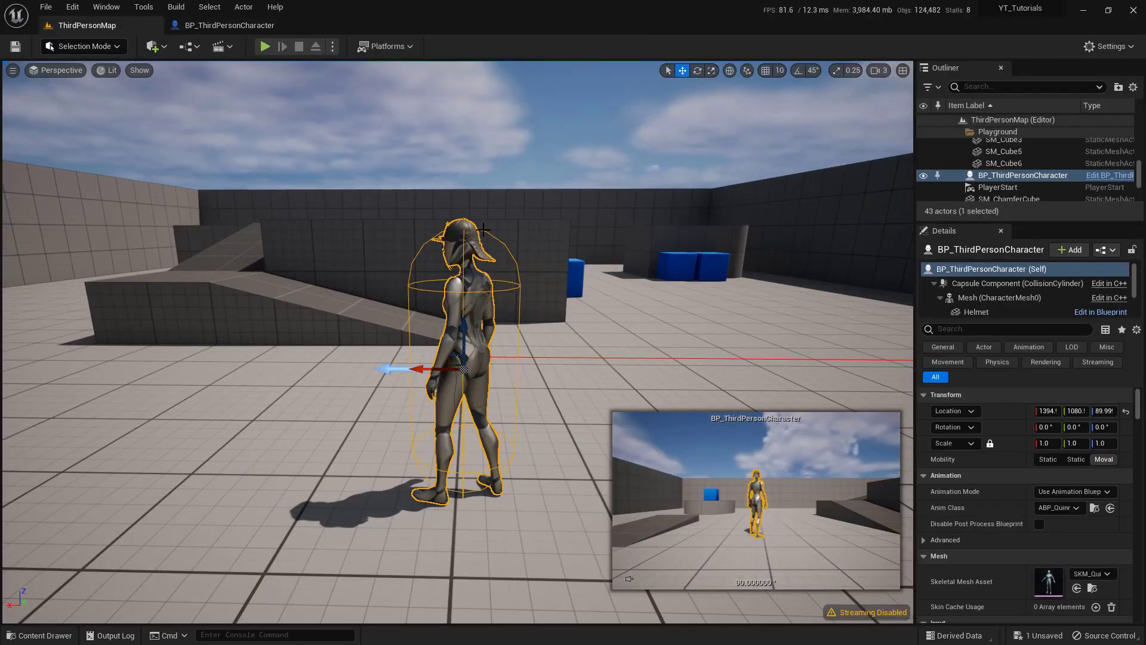
pyautogui.moveTo(459, 321)
pyautogui.mouseDown(button='right')
pyautogui.moveTo(473, 316)
pyautogui.moveTo(450, 309)
pyautogui.mouseUp(button='right')
pyautogui.press('Delete')
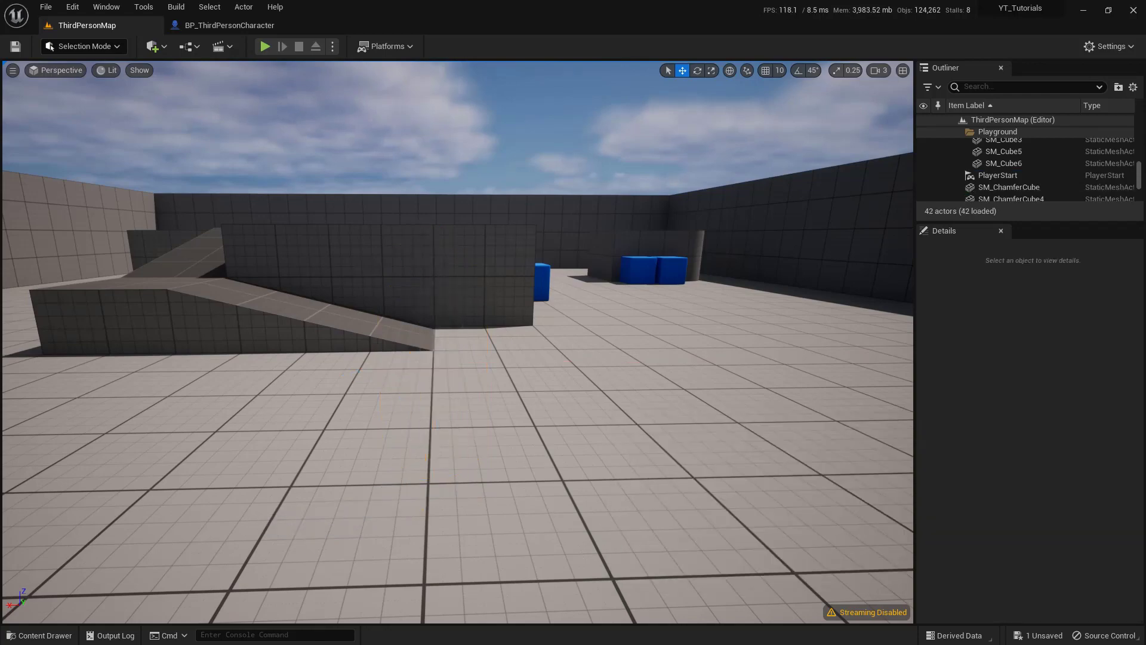
# Play the level and run the character back and forth on the floor to check how the helmet follows the head
pyautogui.click(268, 51)
pyautogui.press('w')
pyautogui.press('d')
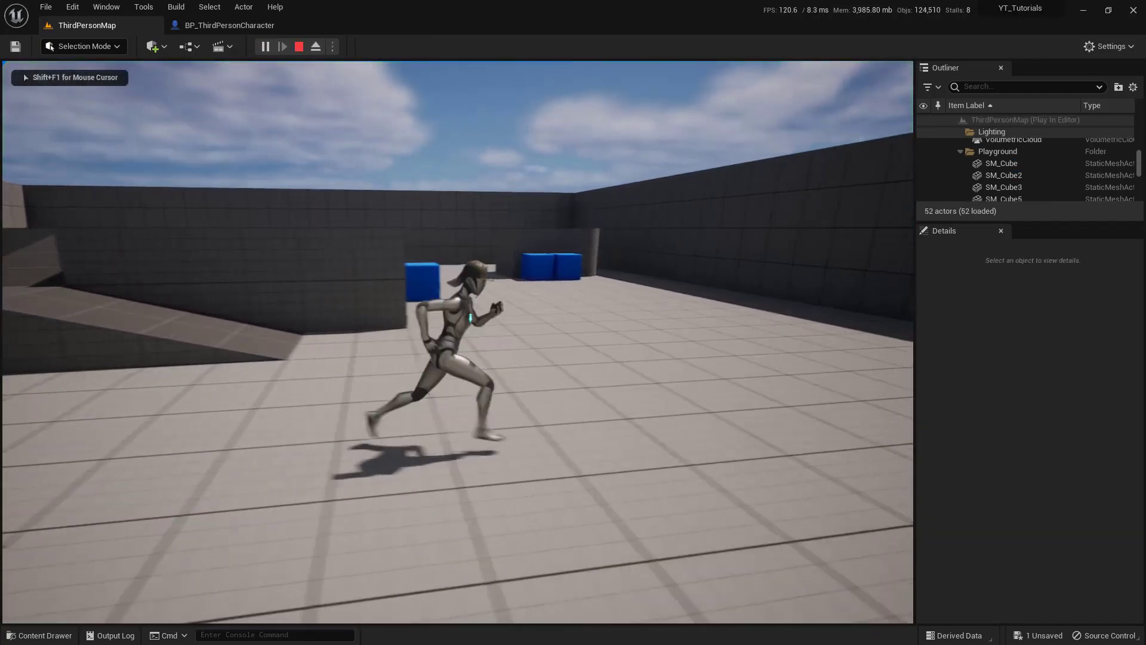
pyautogui.press('s')
pyautogui.press('a')
pyautogui.press('w')
pyautogui.press('d')
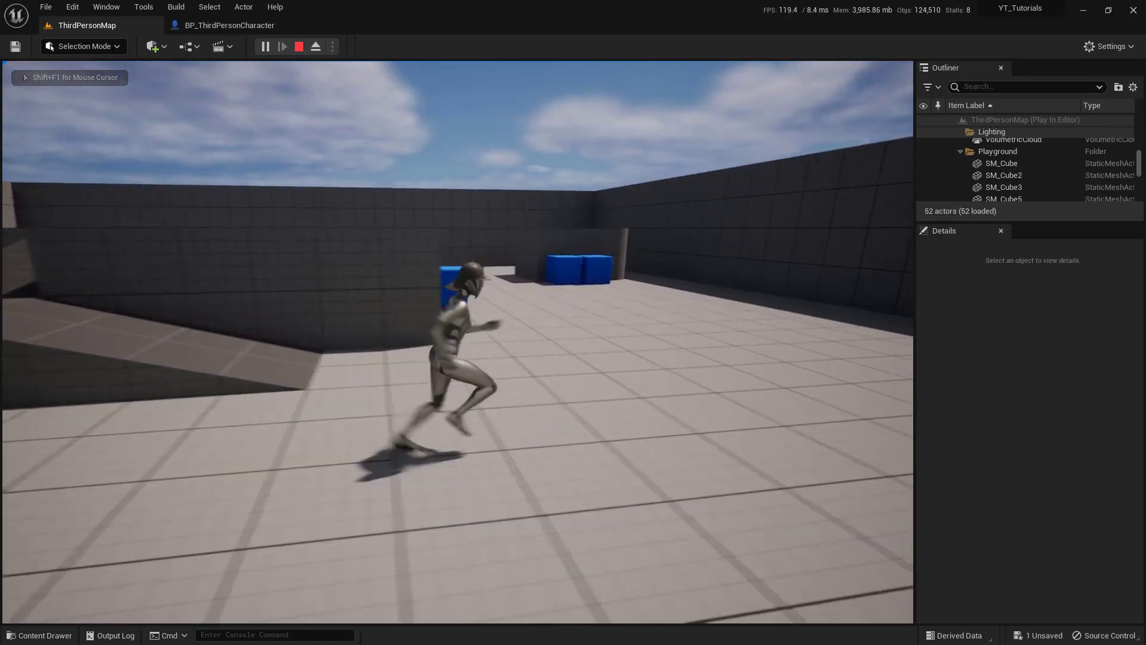
pyautogui.press('s')
pyautogui.press('a')
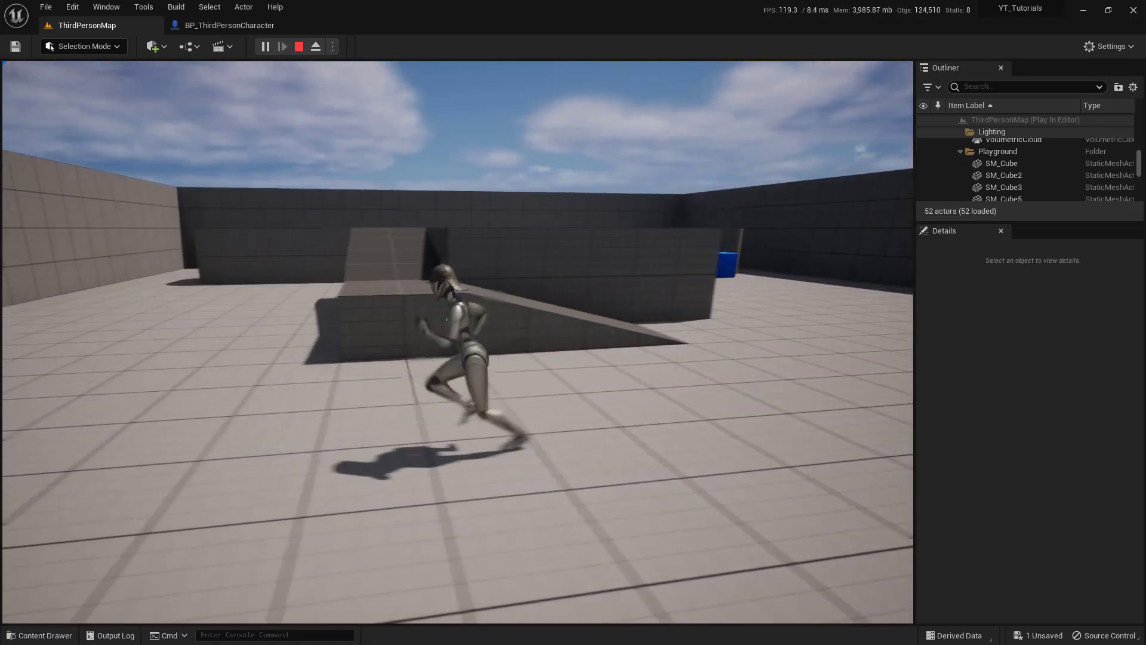
# Jump and run the character onto the raised platform and examine the helmet from the front
pyautogui.press('w')
pyautogui.press('space')
pyautogui.press('w')
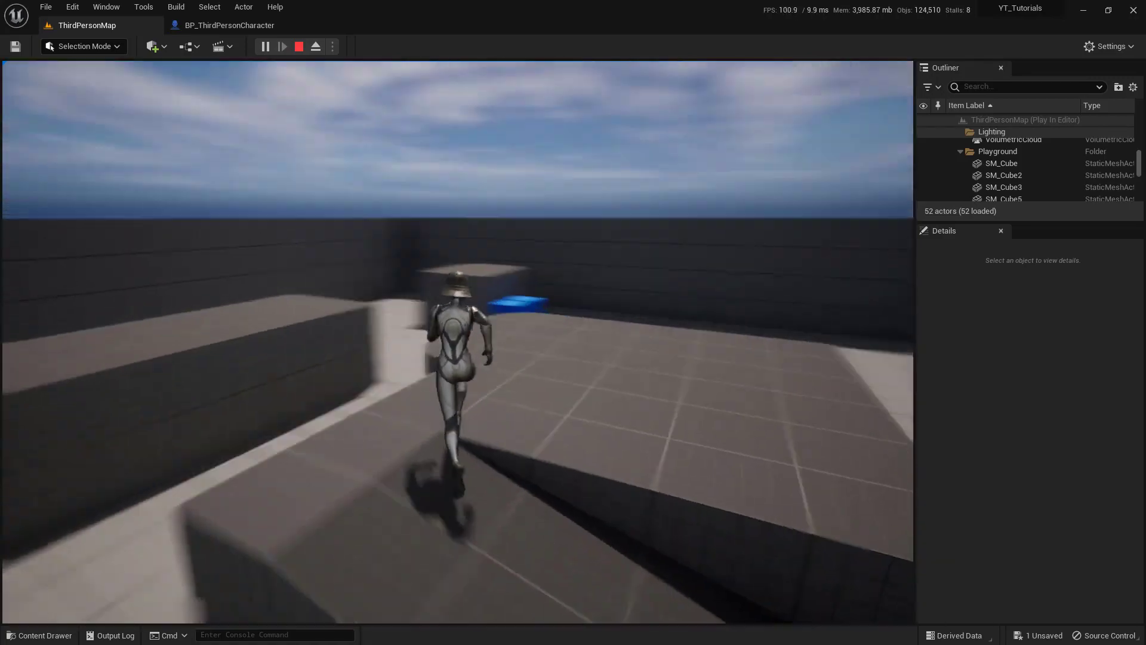
pyautogui.press('w')
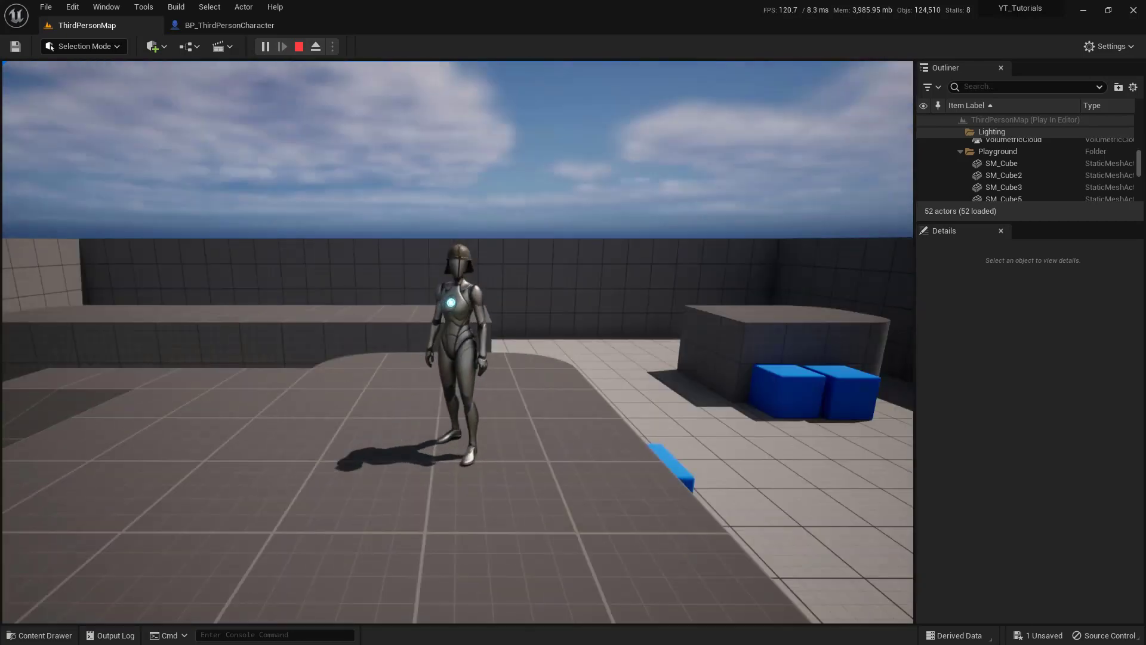
pyautogui.moveTo(457, 341)
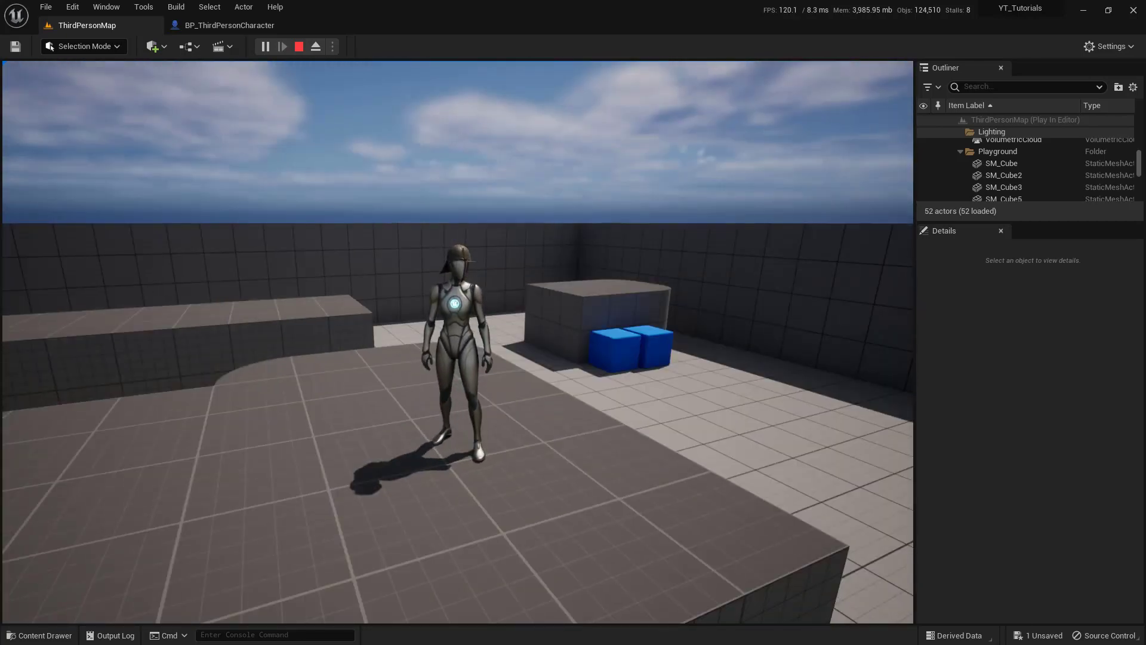